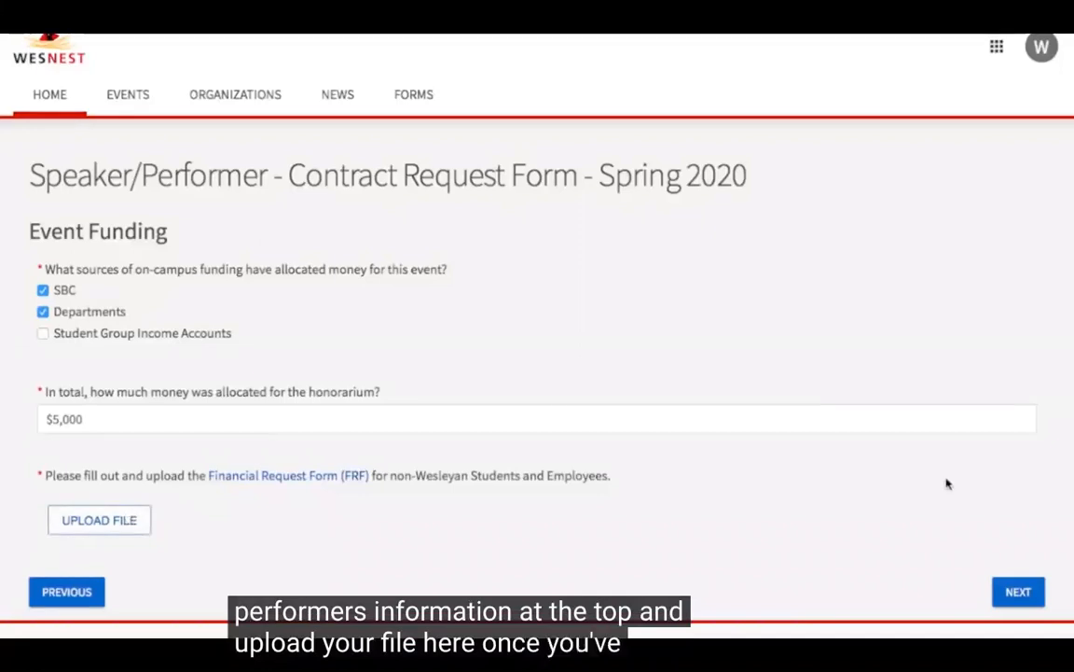
# Step: Continue to the SBC Funding section and enter WesBend as the student group name along with the group's smartkey
pyautogui.click(1021, 591)
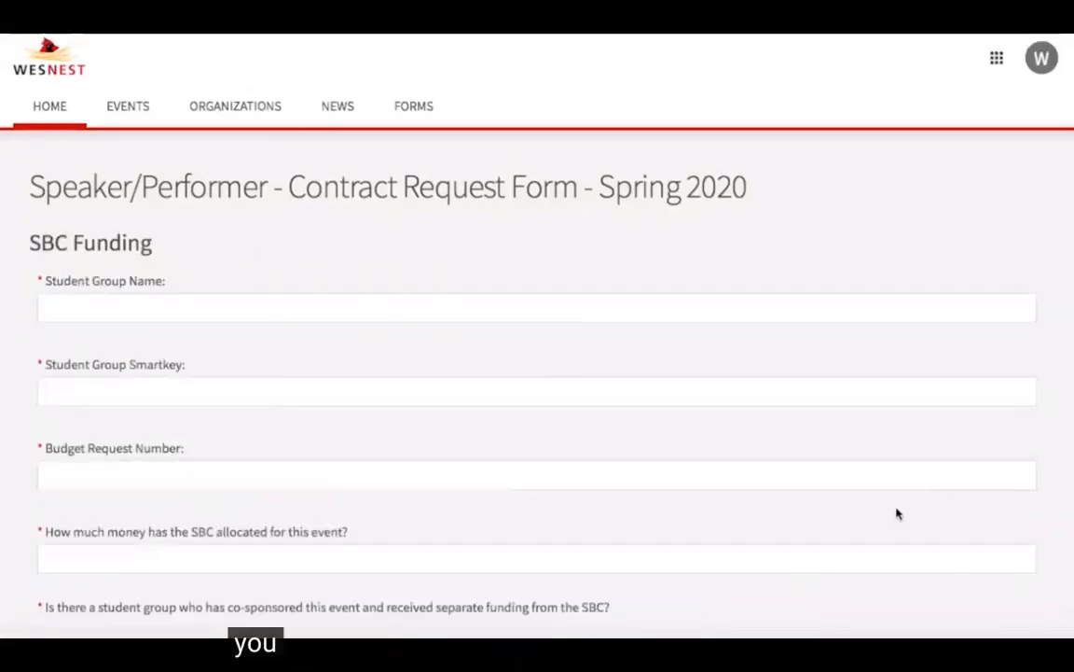
pyautogui.scroll(-2, 897, 513)
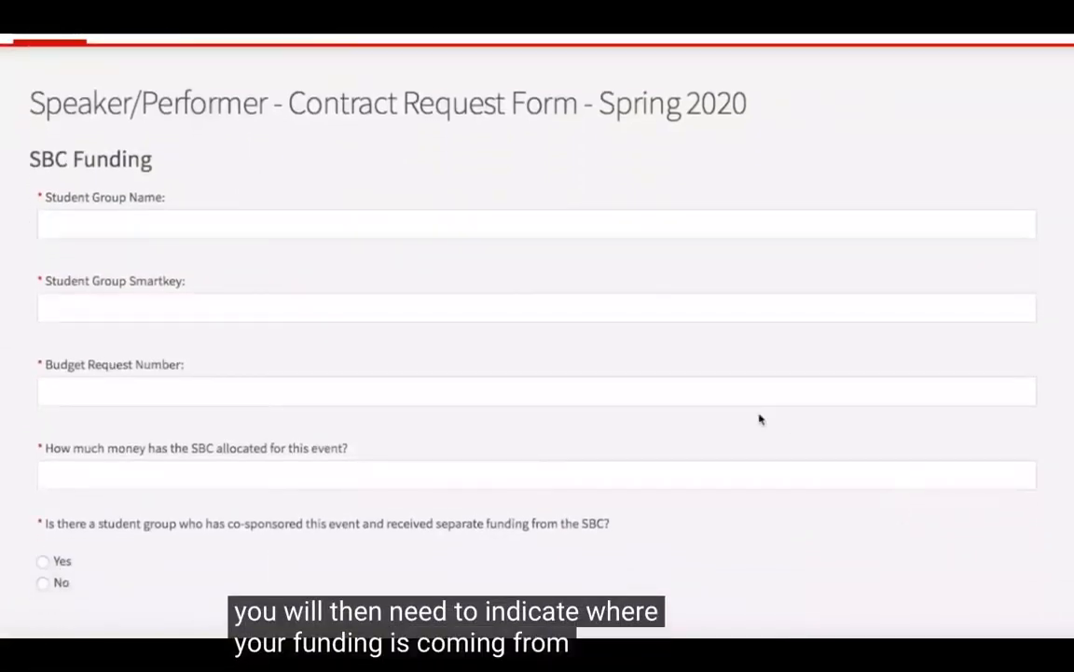
pyautogui.click(362, 223)
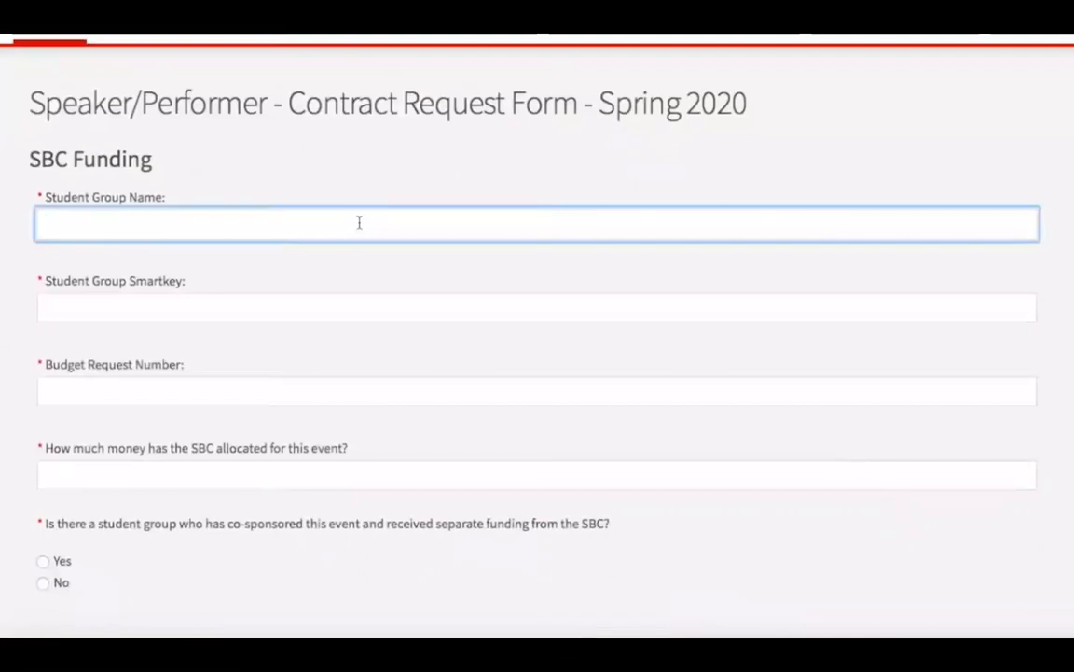
pyautogui.write('WesBend')
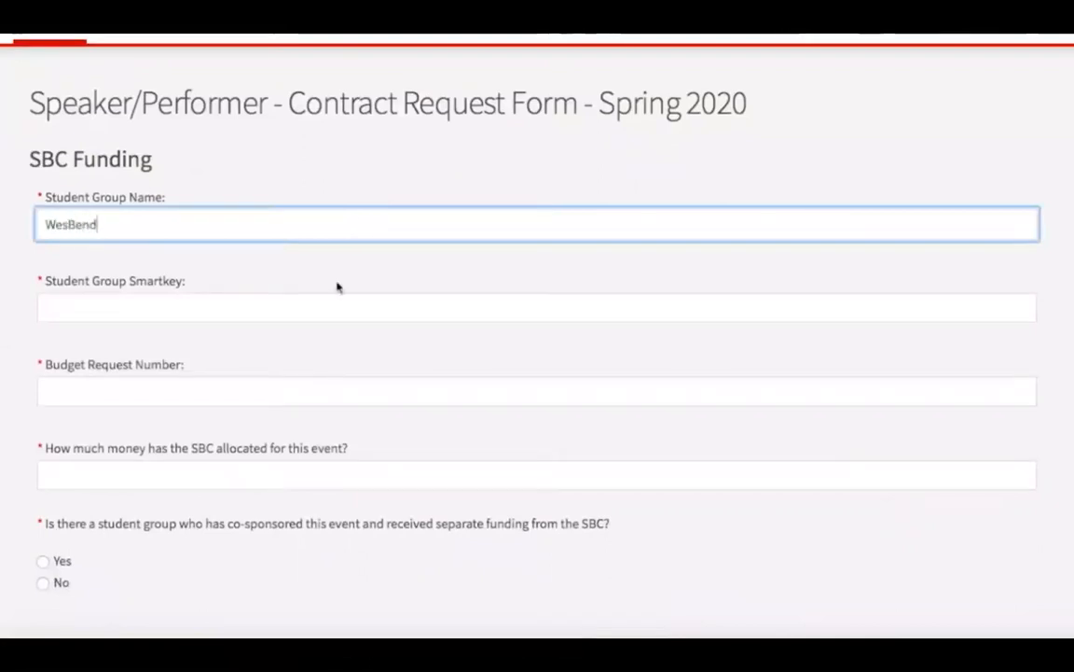
pyautogui.click(323, 307)
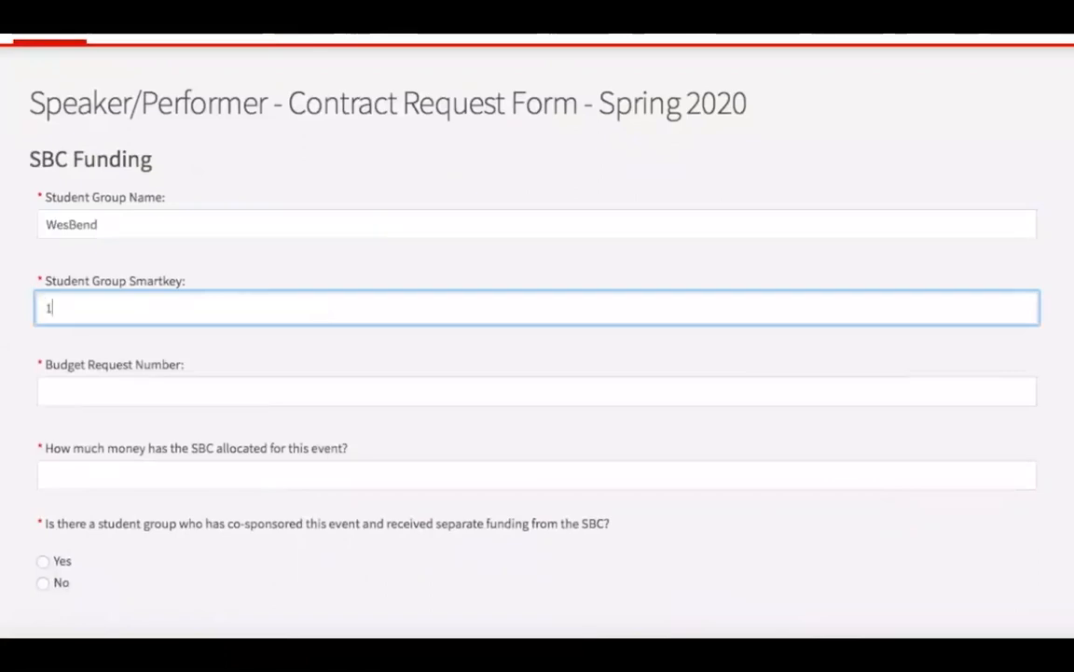
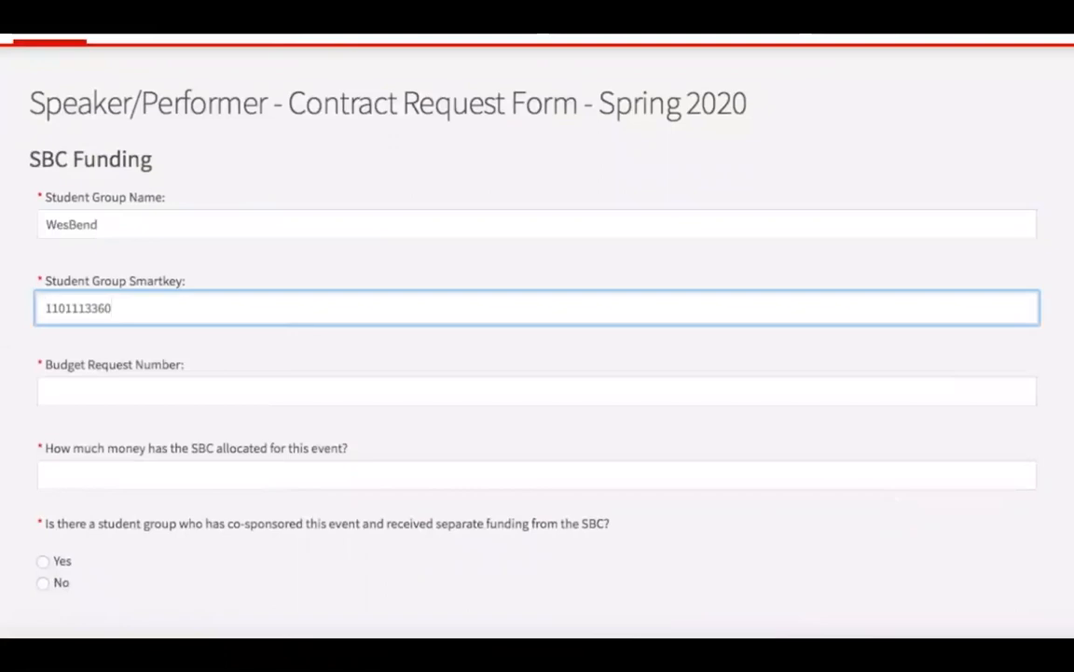
# Step: Enter the budget request number and set the money allocated by the SBC to $5,000
pyautogui.click(281, 394)
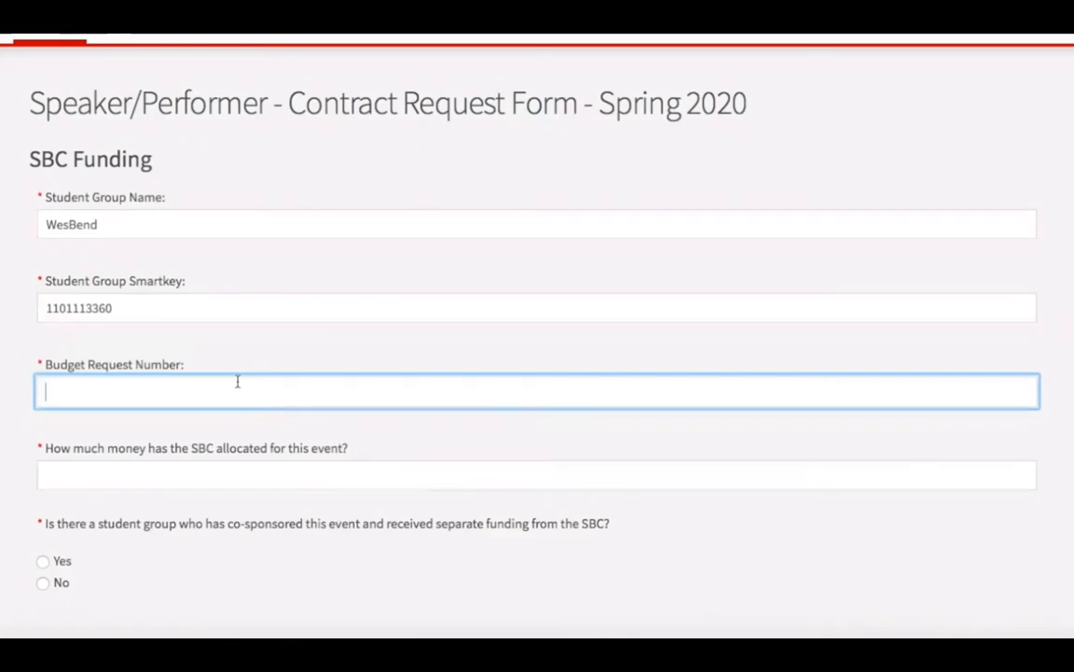
pyautogui.write('17035')
pyautogui.click(223, 478)
pyautogui.write('$')
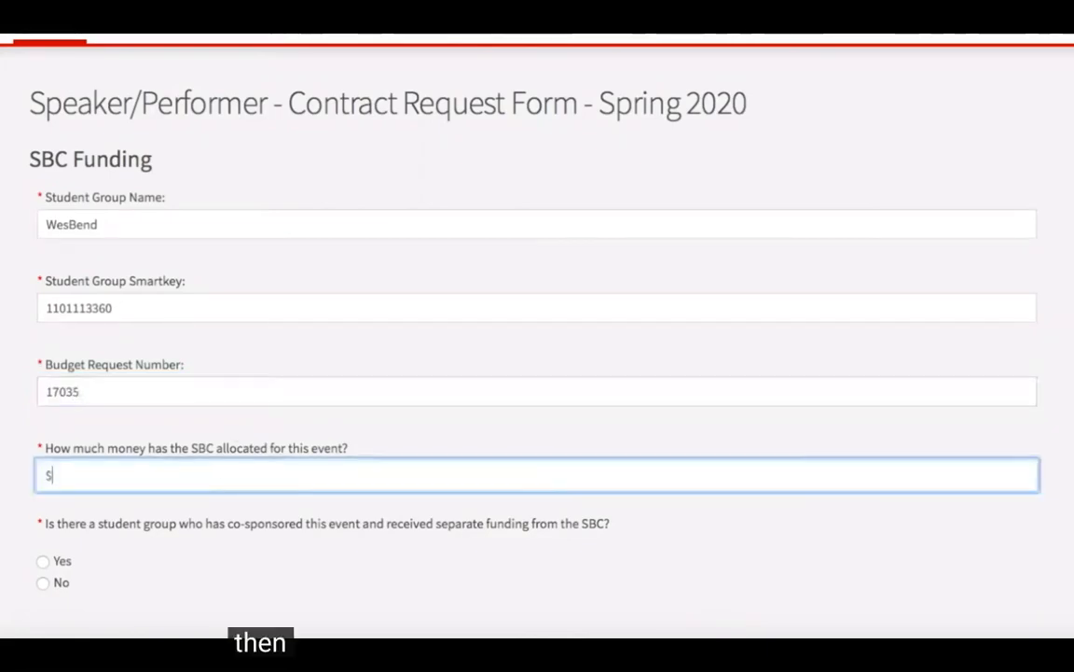
pyautogui.write('5,')
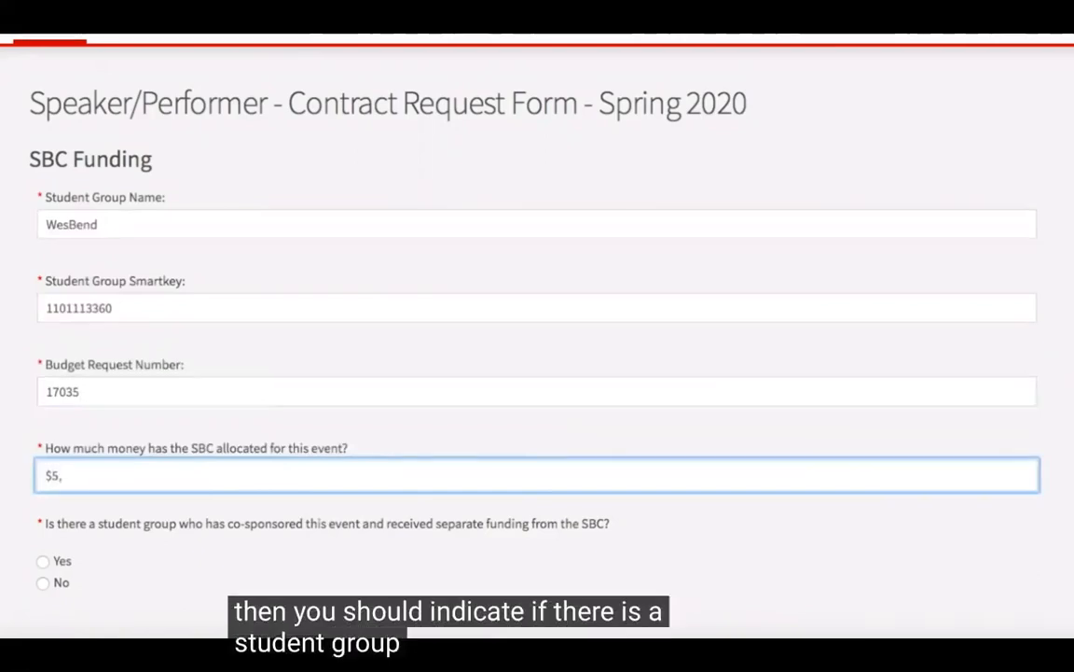
pyautogui.write('000')
# Step: In the Department Funding section, choose One as the number of contributing departments and enter $100 as the total departmental allocation
pyautogui.scroll(-1, 223, 576)
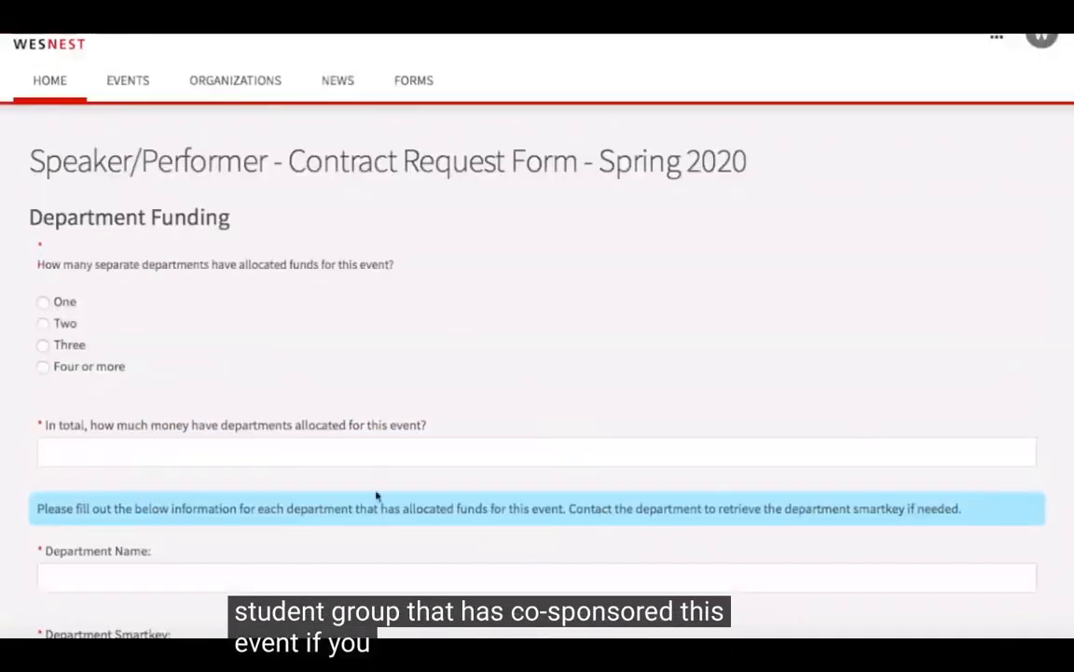
pyautogui.scroll(-3, 409, 505)
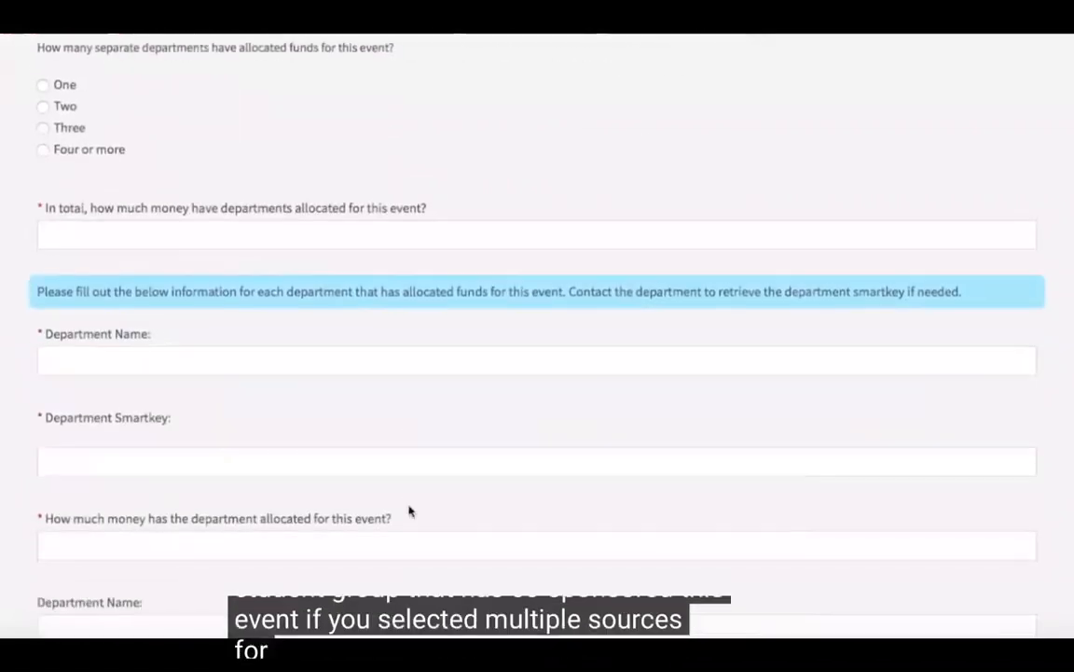
pyautogui.scroll(3, 409, 509)
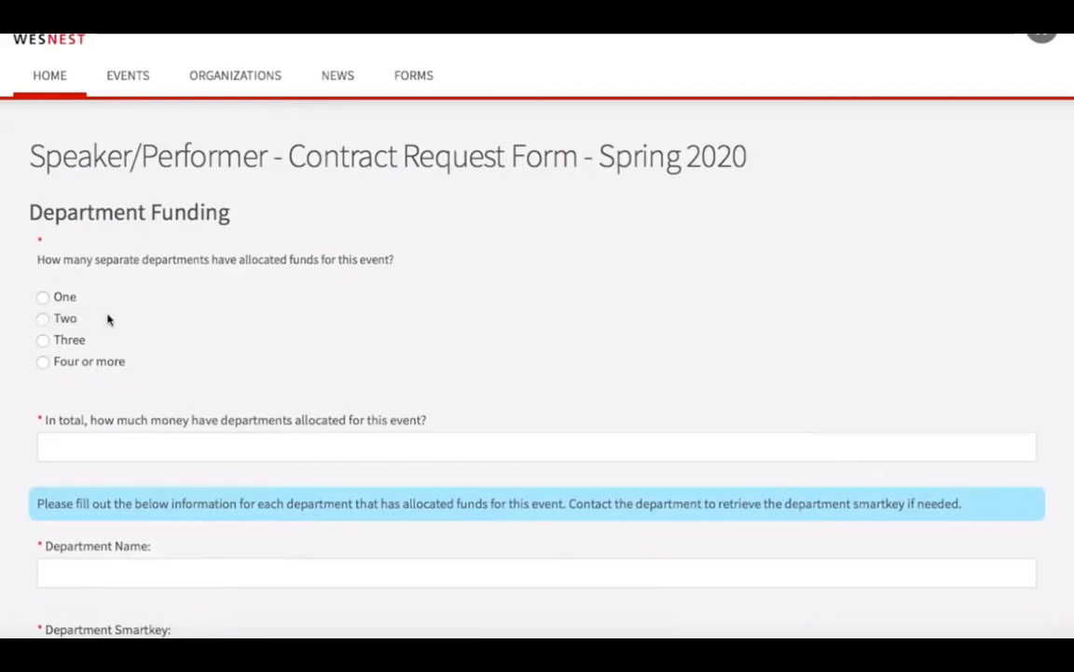
pyautogui.click(43, 297)
pyautogui.click(150, 452)
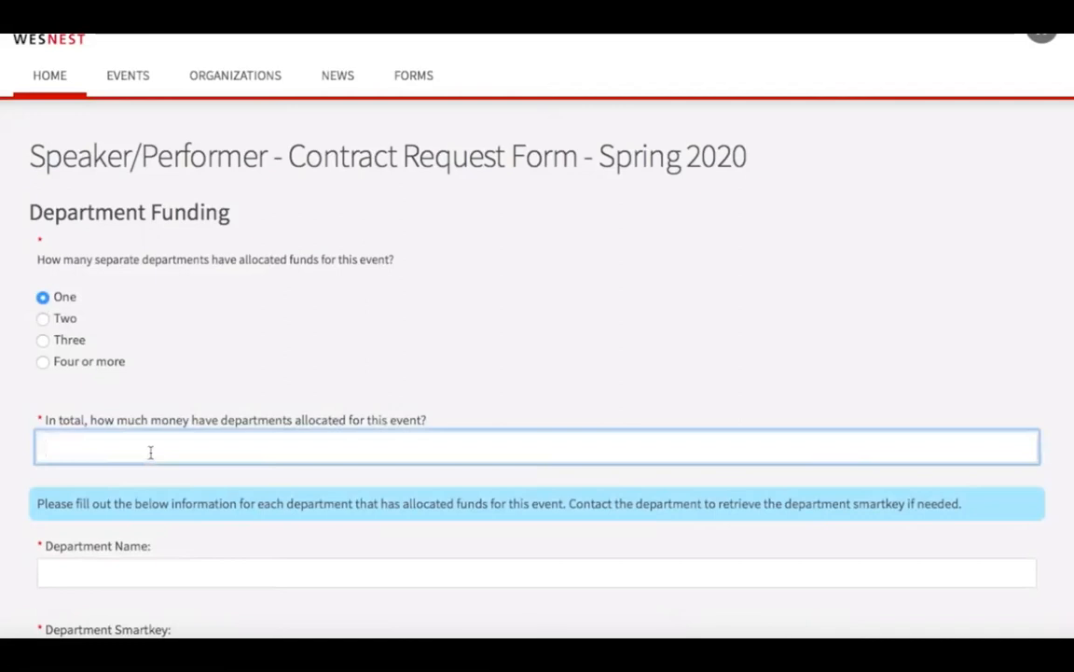
# Step: Enter African American Studies as the department name and fill in the department's smartkey
pyautogui.scroll(-1, 149, 507)
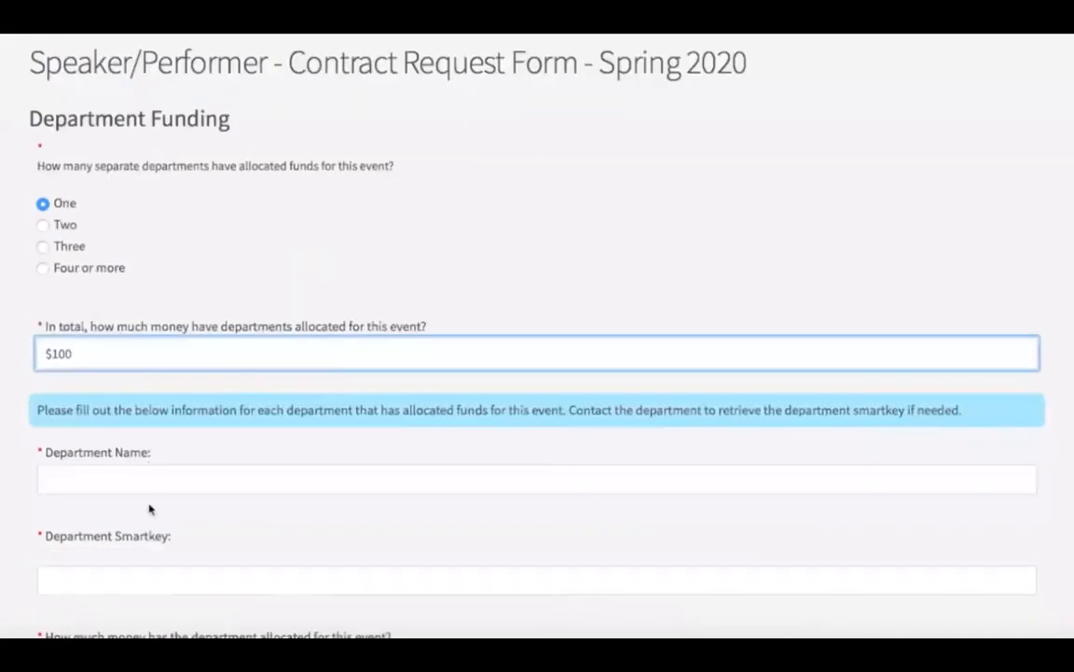
pyautogui.click(146, 474)
pyautogui.write('African American Studies')
pyautogui.scroll(-2, 162, 431)
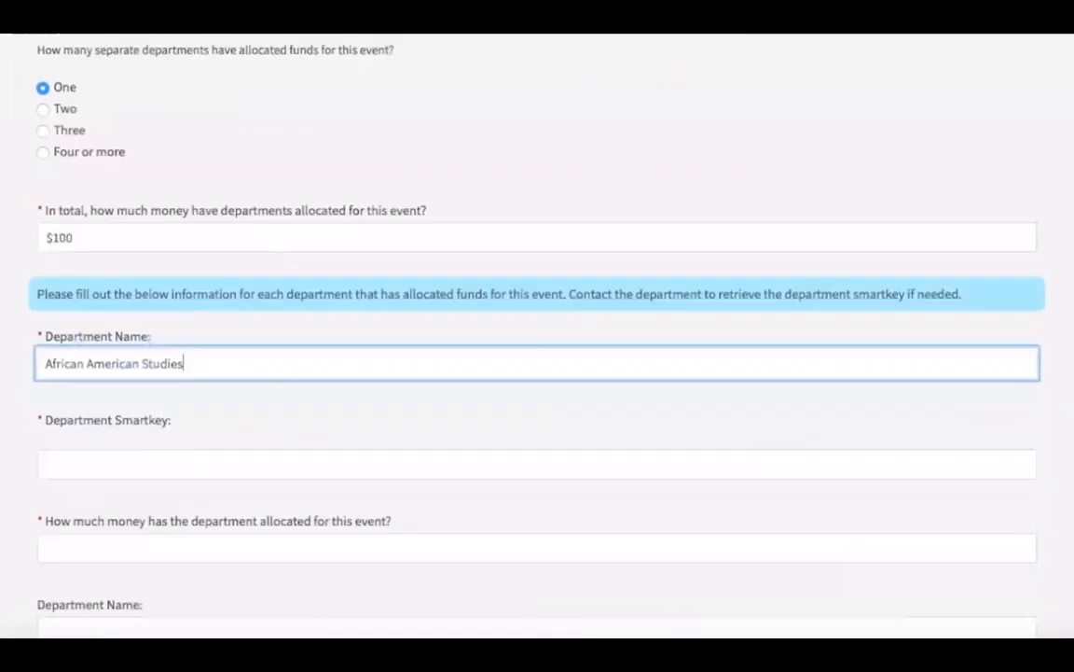
pyautogui.click(136, 458)
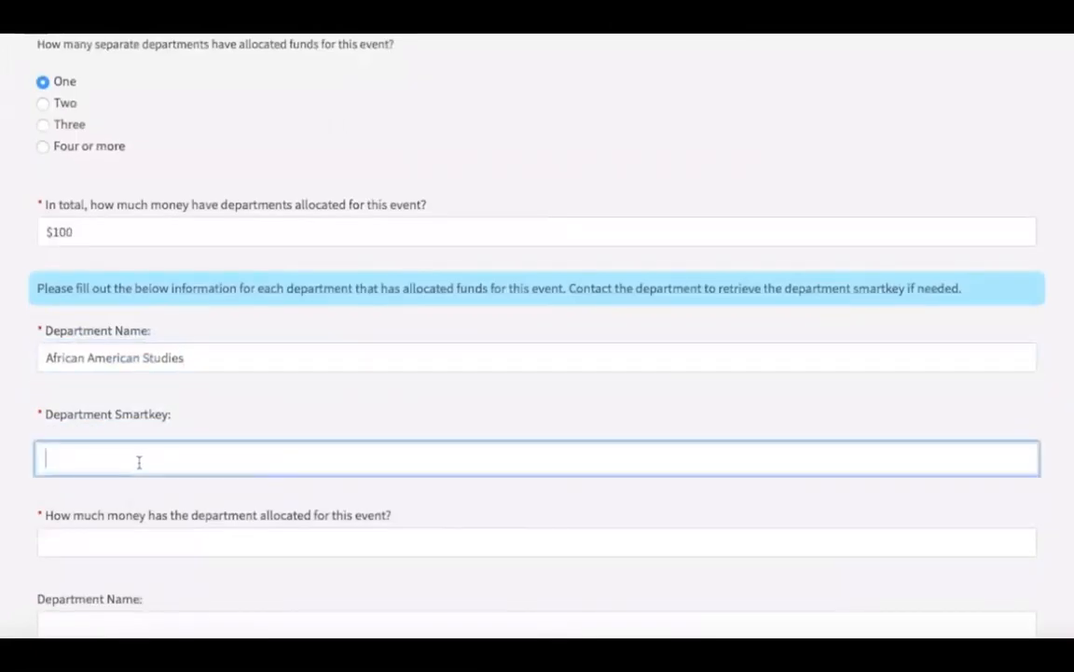
pyautogui.write('11')
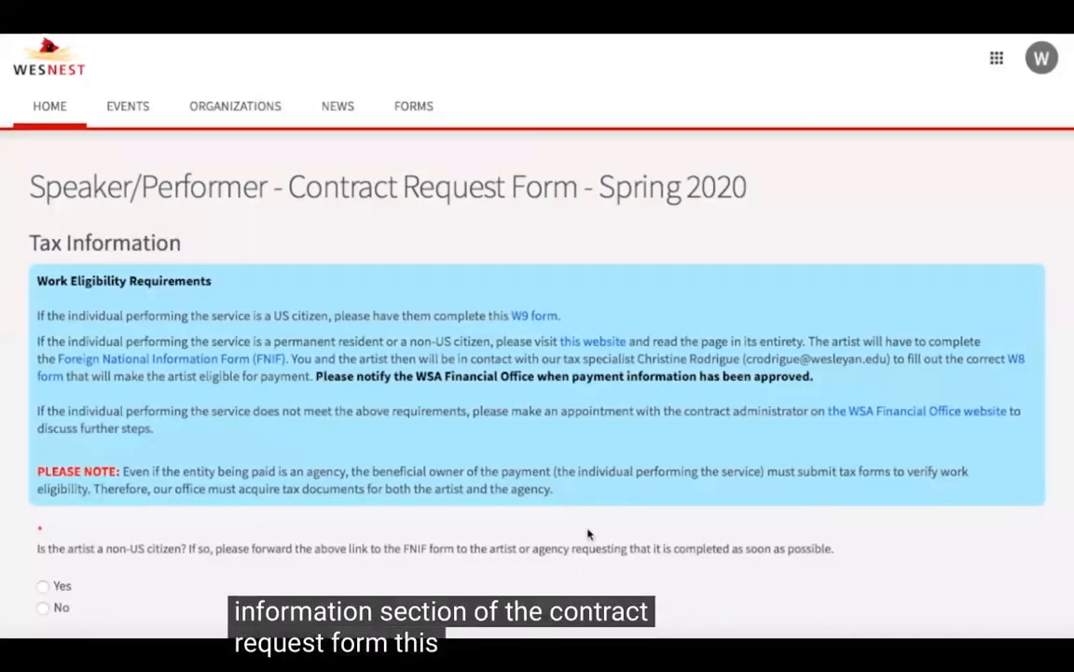
# Step: In the Tax Information section, answer No to the artist being a non-US citizen and choose Individual as the payment recipient
pyautogui.scroll(-2, 588, 532)
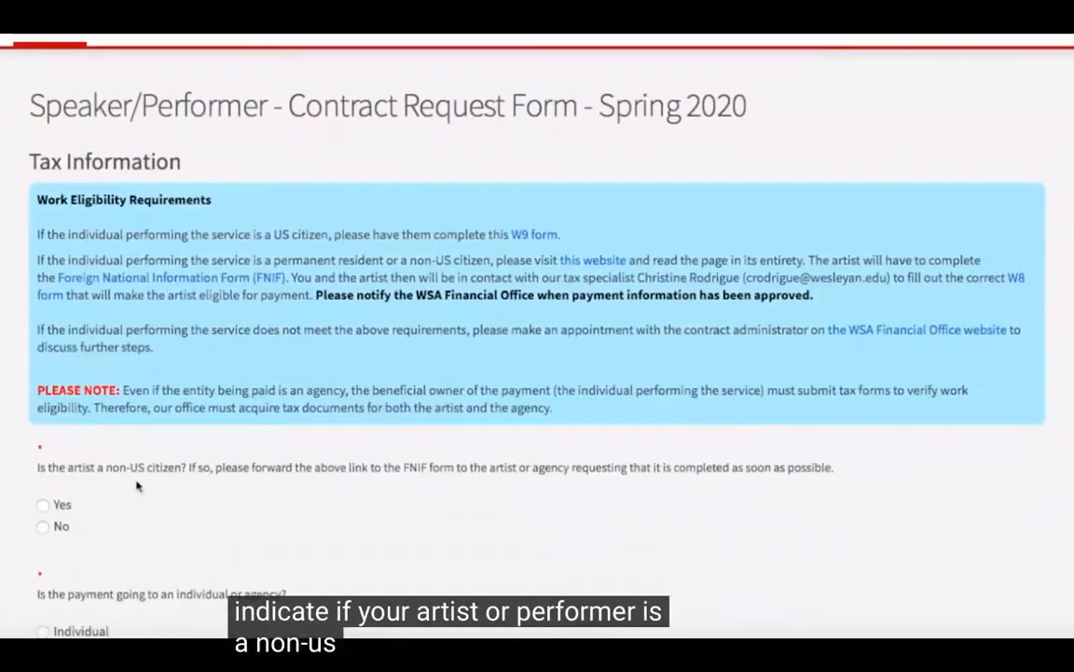
pyautogui.scroll(-1, 137, 485)
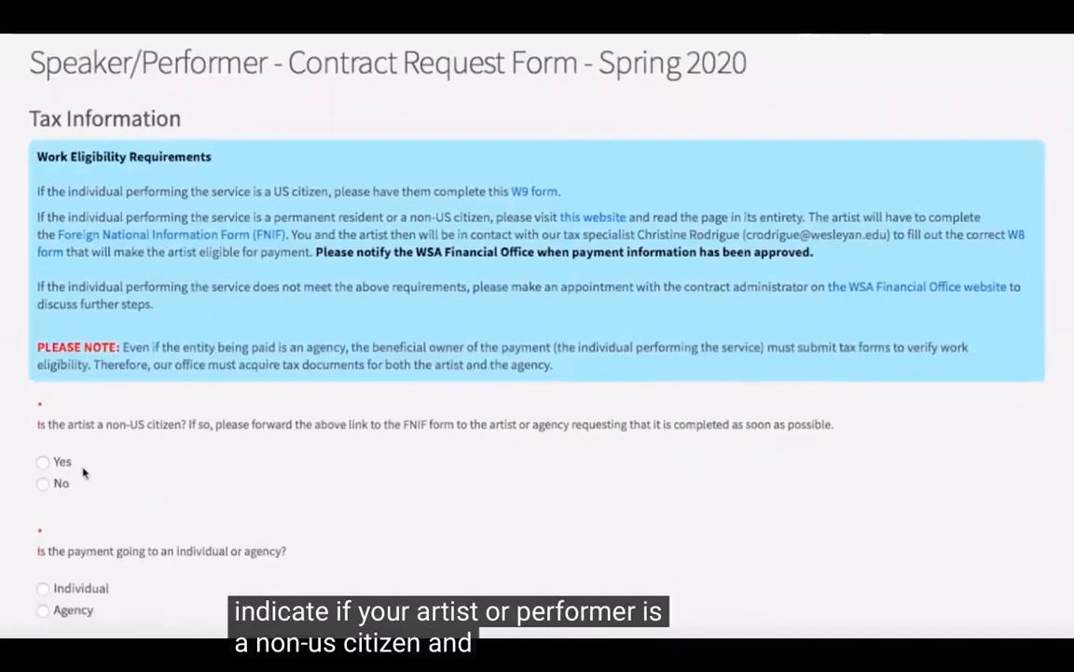
pyautogui.click(43, 484)
pyautogui.scroll(-1, 70, 535)
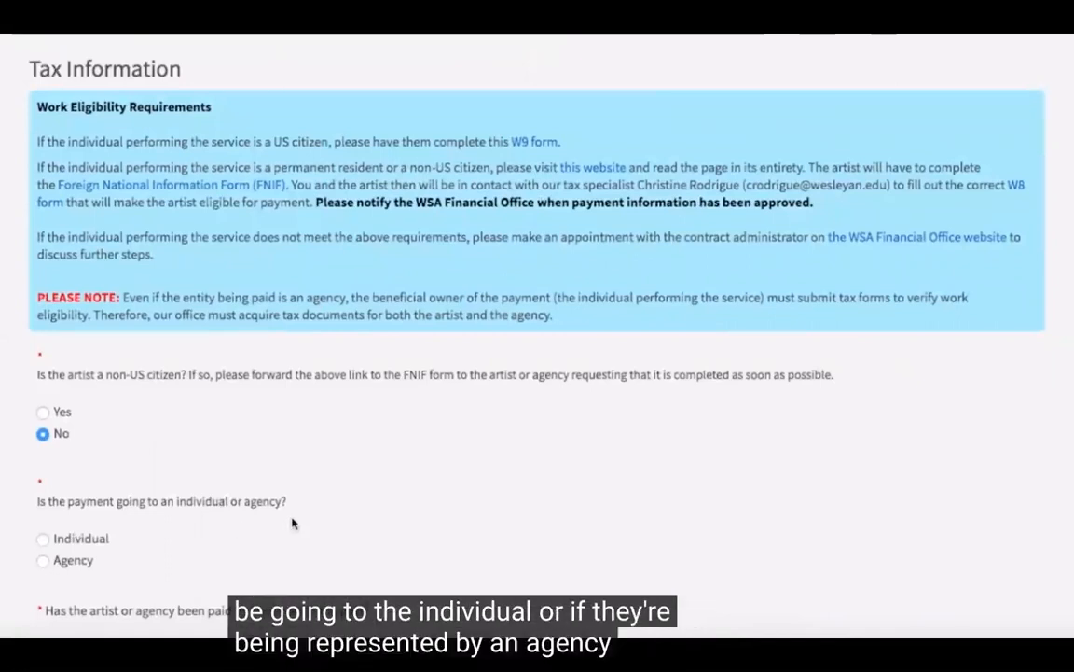
pyautogui.click(43, 538)
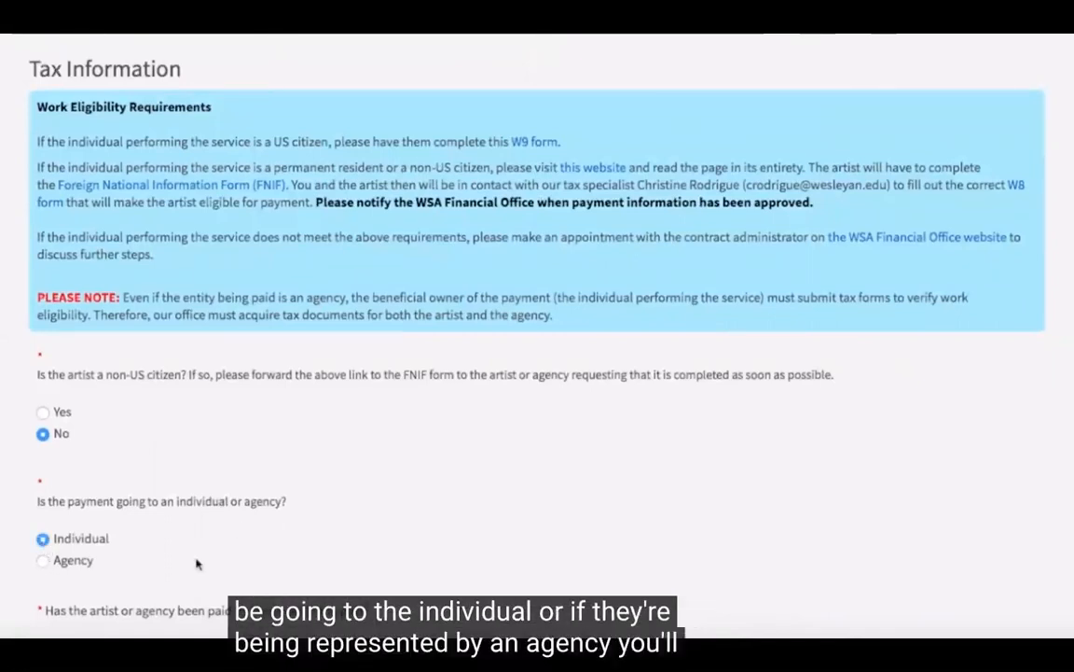
# Step: Answer Yes to the artist having been paid by Wesleyan in the past and continue to the Contact Information section
pyautogui.scroll(-2, 197, 563)
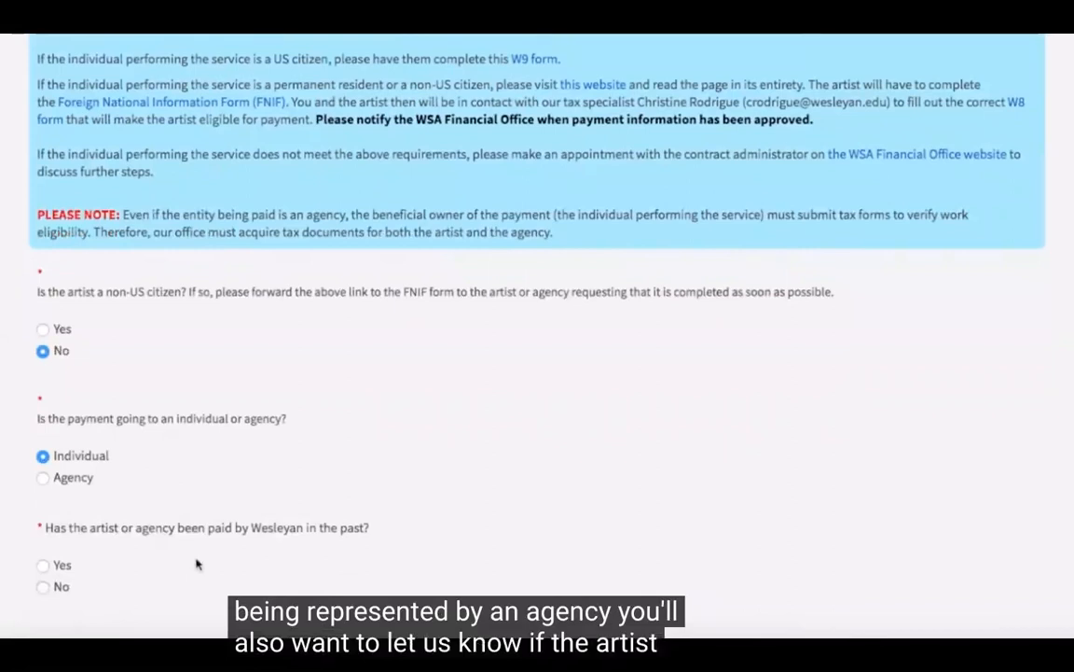
pyautogui.scroll(-1, 197, 564)
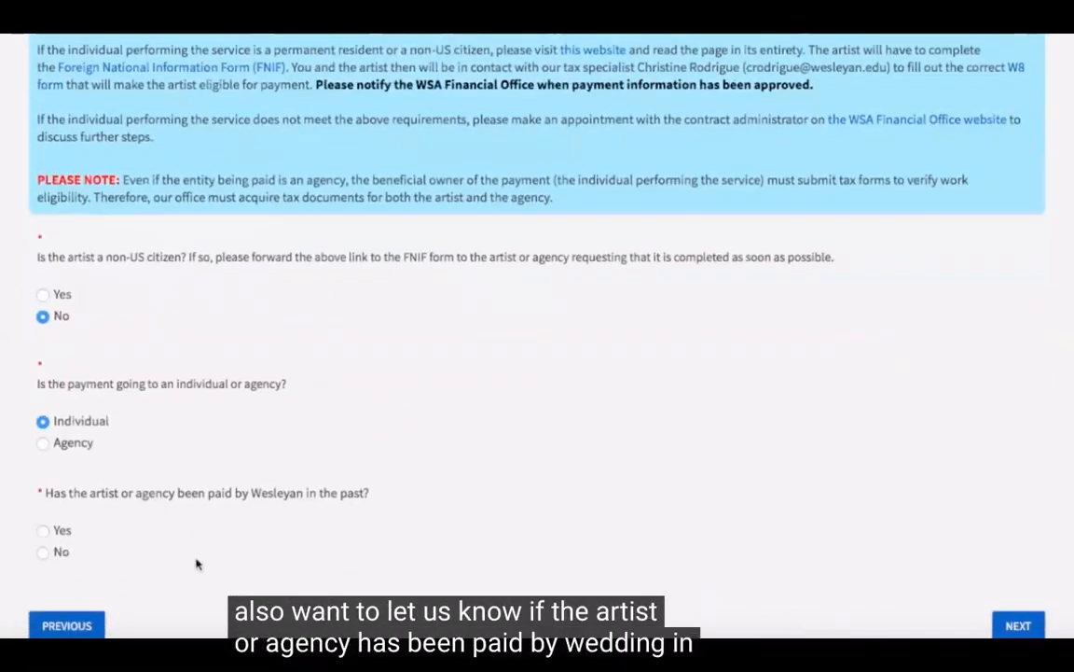
pyautogui.click(42, 531)
pyautogui.click(1018, 626)
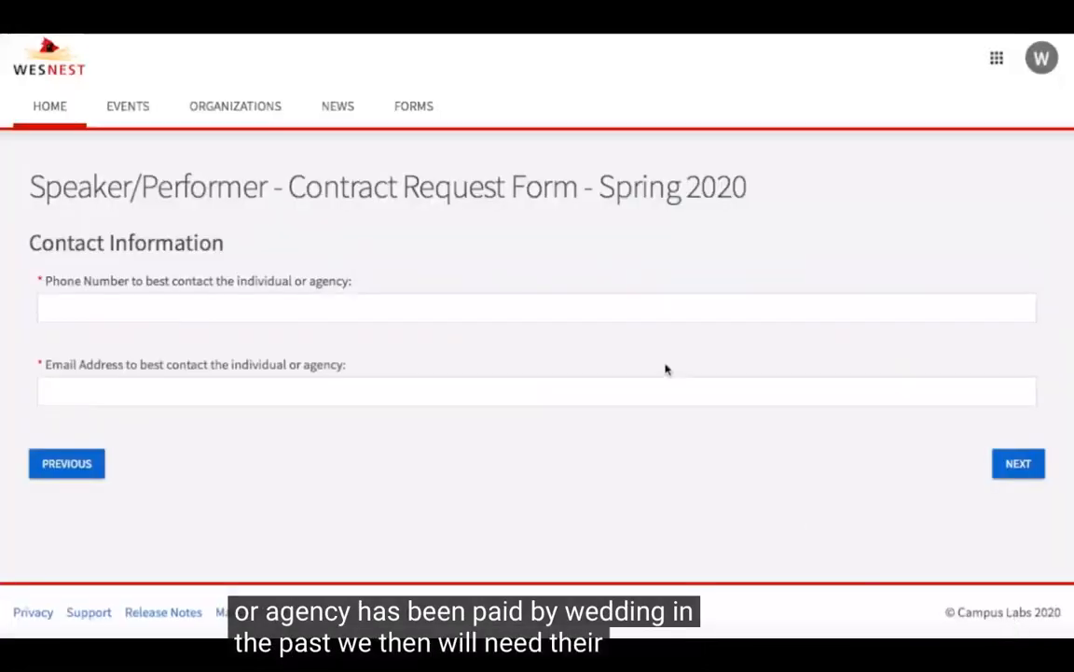
# Step: Fill in the phone number and email address for contacting the individual or agency, and continue to the Outside Contracts section
pyautogui.click(630, 305)
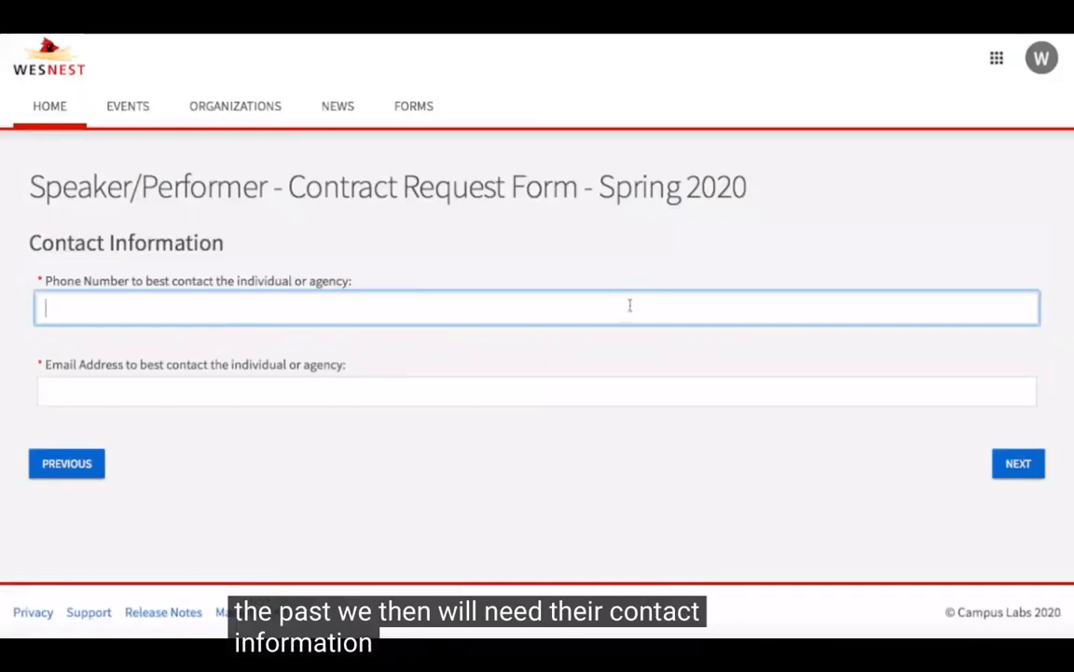
pyautogui.write('1231231234')
pyautogui.click(618, 401)
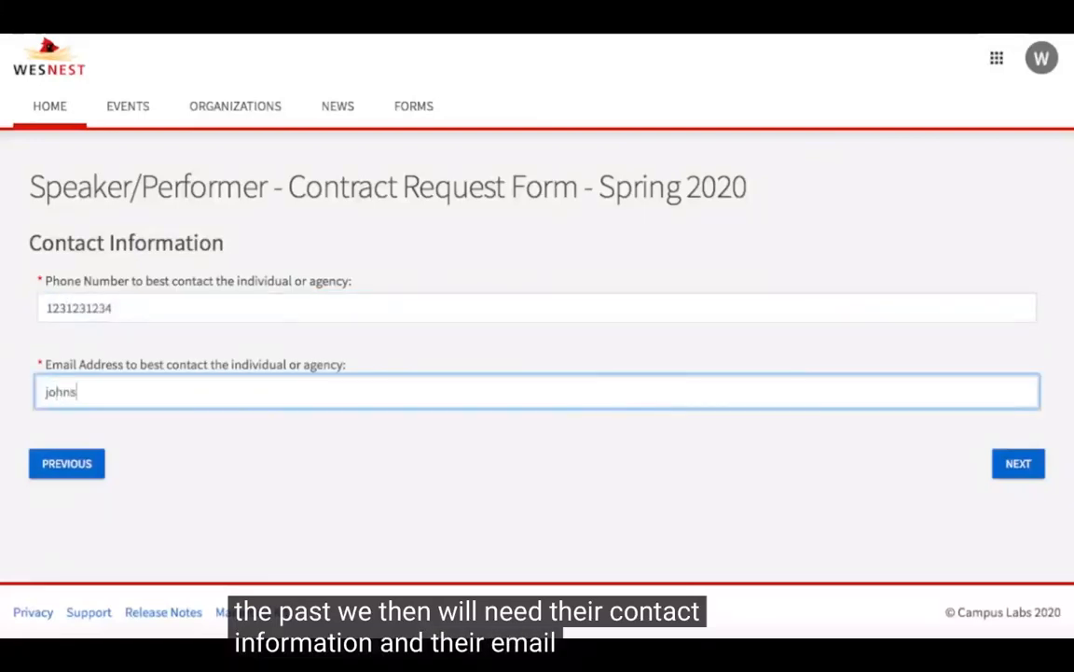
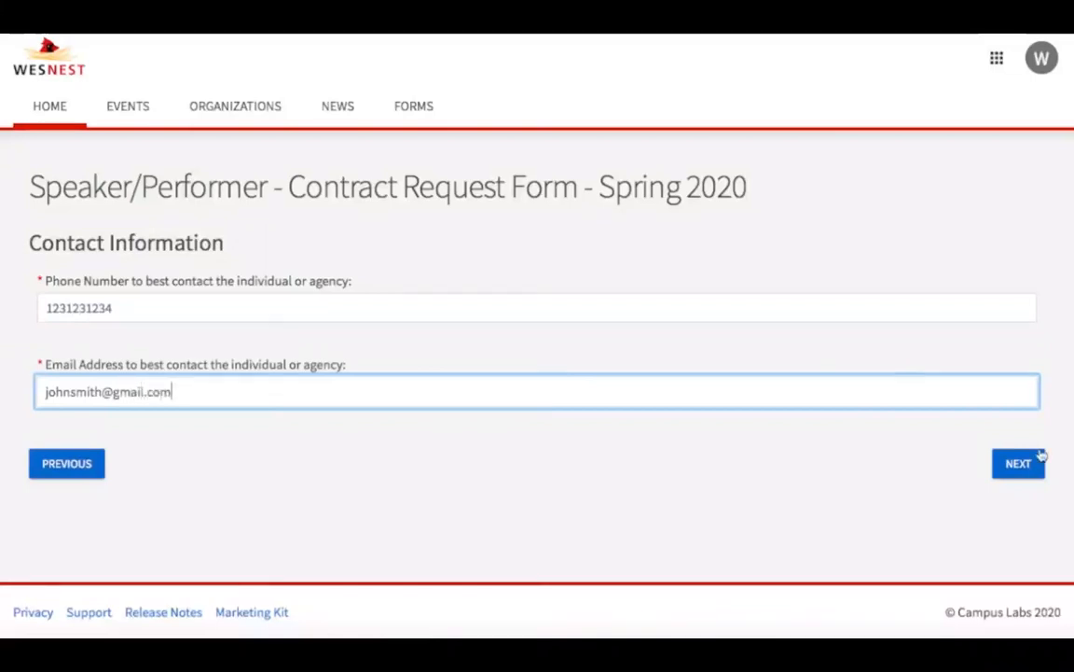
pyautogui.click(1039, 473)
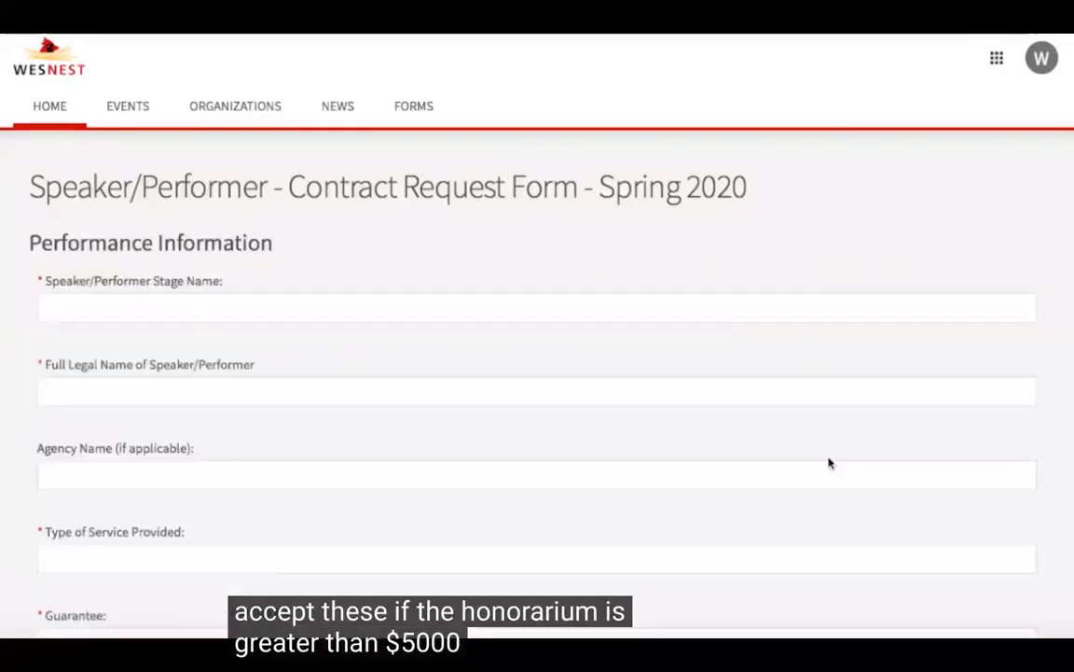
# Step: In the Performance Information section, enter Cardi B as both the stage name and the full legal name of the performer
pyautogui.scroll(-1, 829, 464)
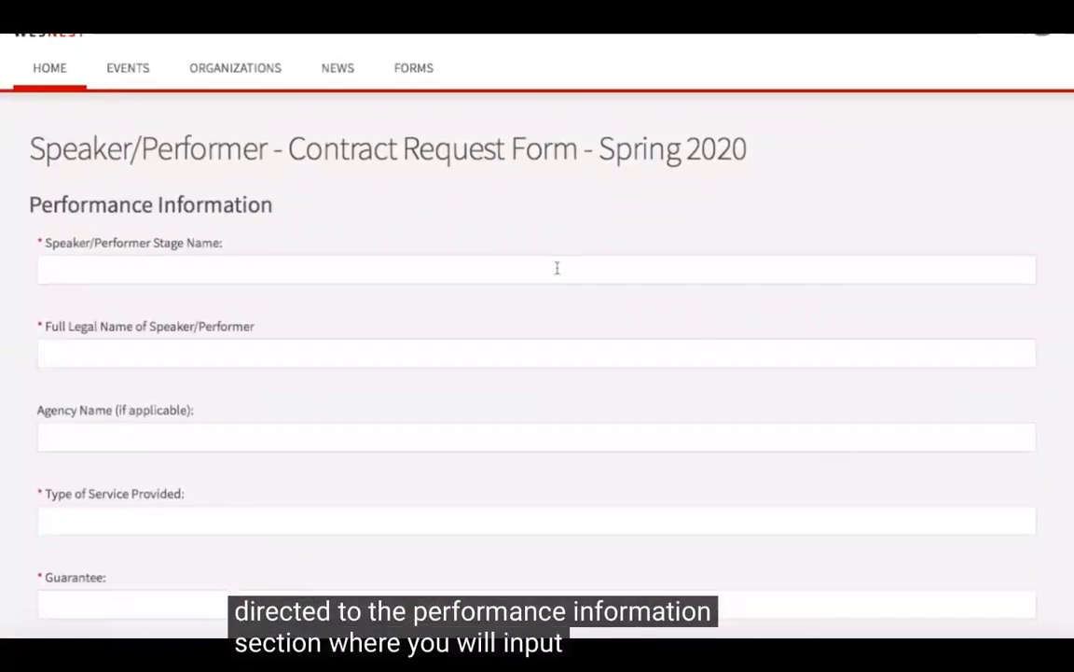
pyautogui.scroll(-1, 557, 267)
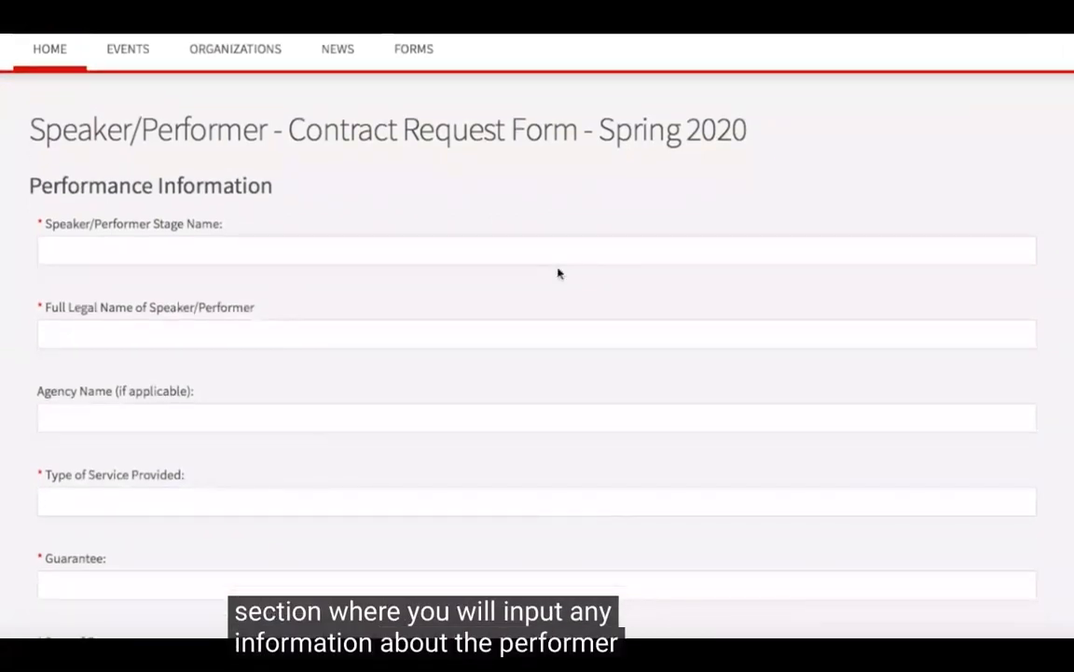
pyautogui.click(546, 254)
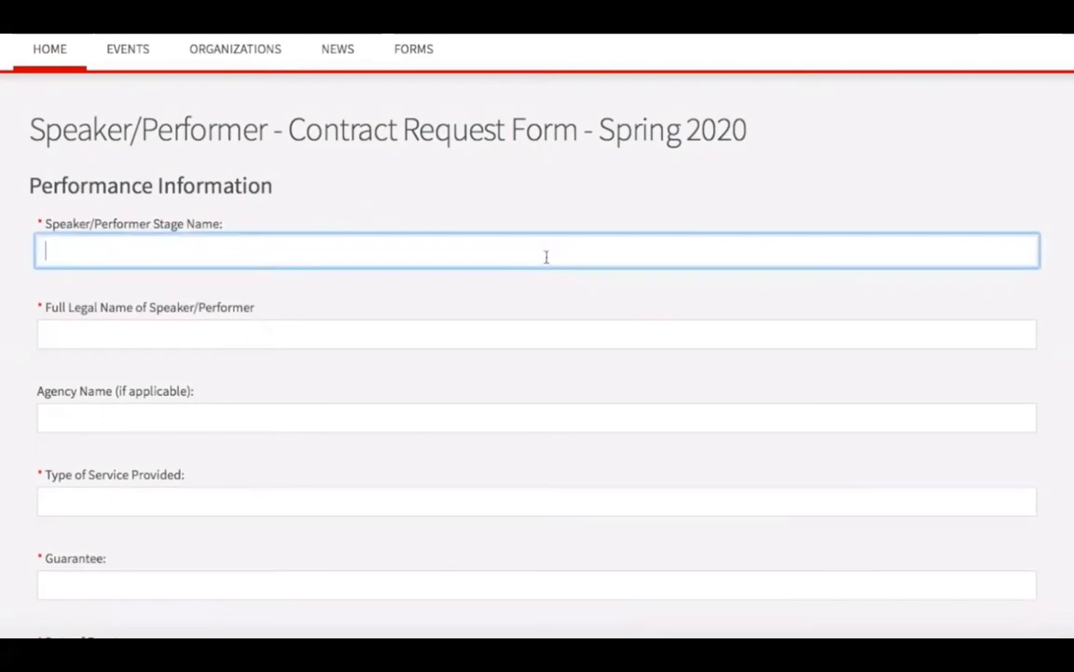
pyautogui.write('Ca')
pyautogui.click(522, 341)
pyautogui.write('Cardi B')
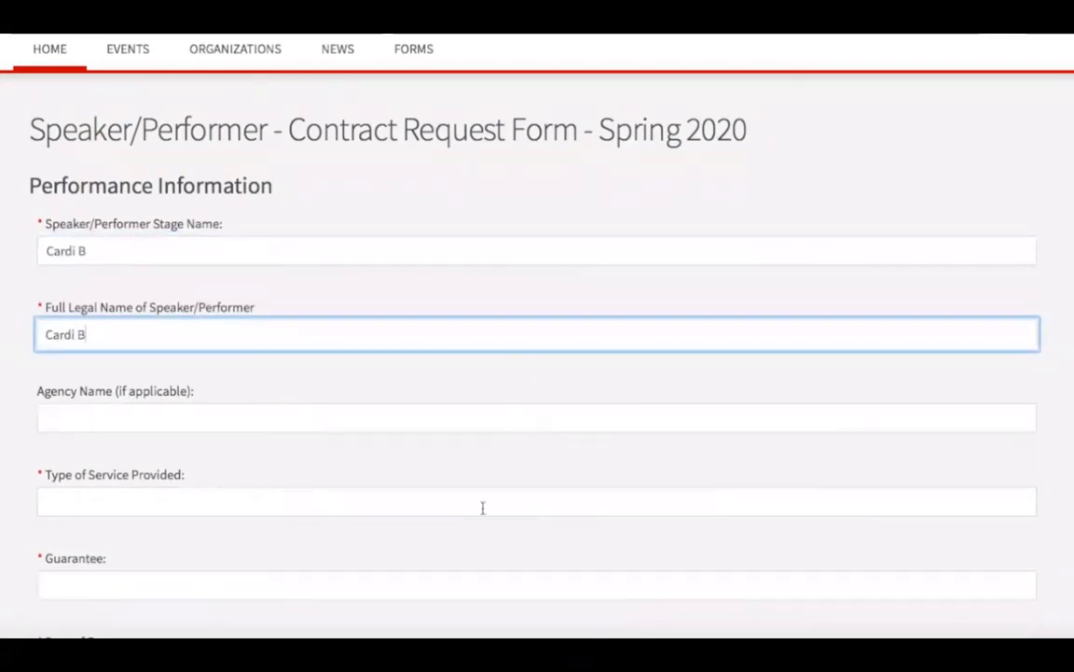
# Step: Set the type of service provided to Musical Performance and the guarantee to N/A
pyautogui.scroll(-1, 482, 507)
pyautogui.click(481, 501)
pyautogui.write('Musical Per')
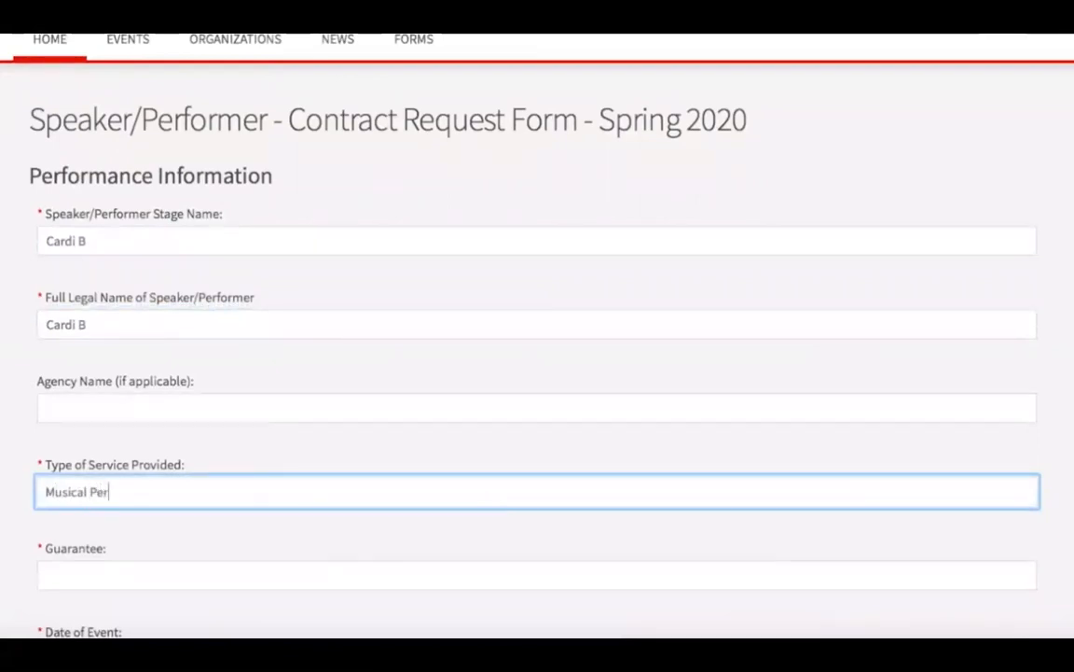
pyautogui.write('formance')
pyautogui.scroll(-1, 456, 568)
pyautogui.click(456, 532)
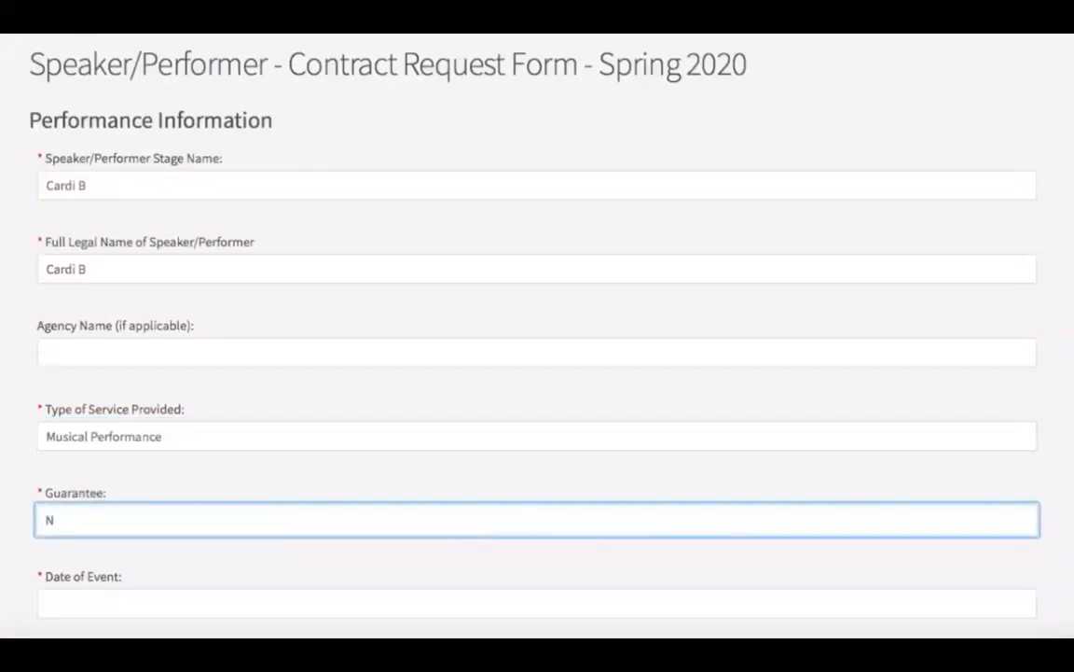
# Step: Set the date of event to 04/15/20 in the Performance Information section
pyautogui.scroll(-1, 438, 571)
pyautogui.click(439, 540)
pyautogui.write('0')
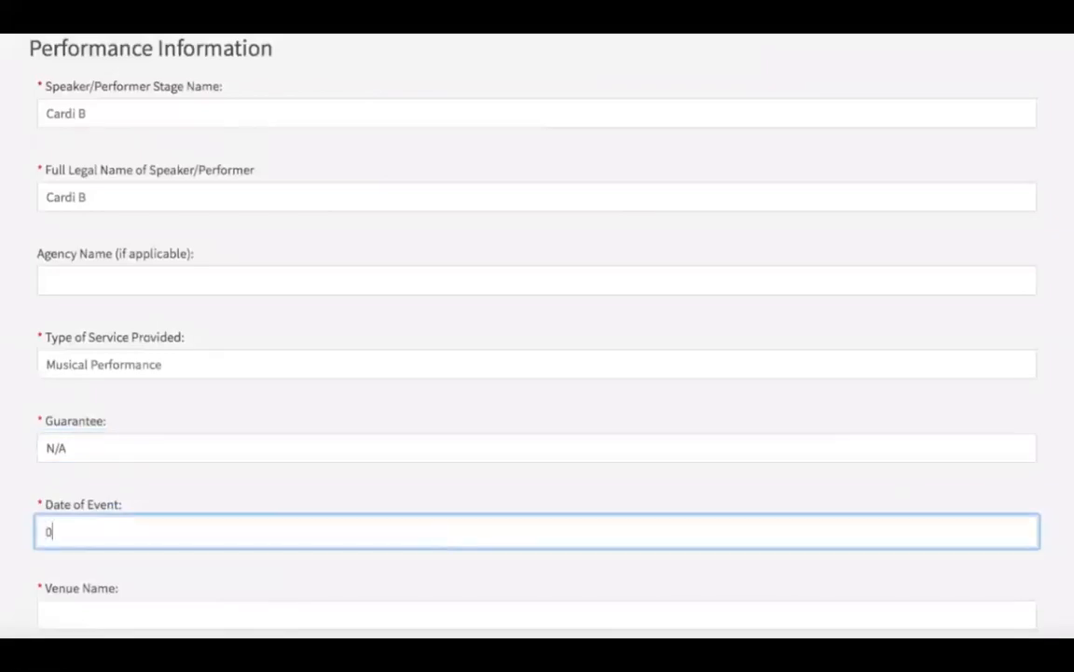
pyautogui.write('4/15/100')
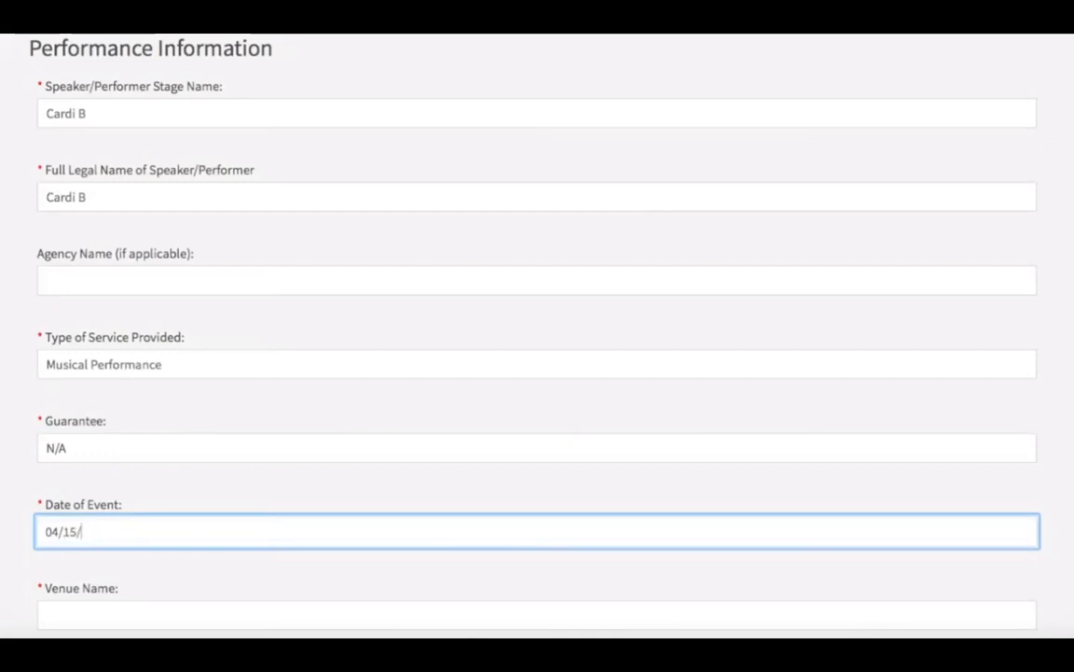
# Step: Enter Foss Hill as the venue name and Foss as the venue address
pyautogui.scroll(-2, 537, 336)
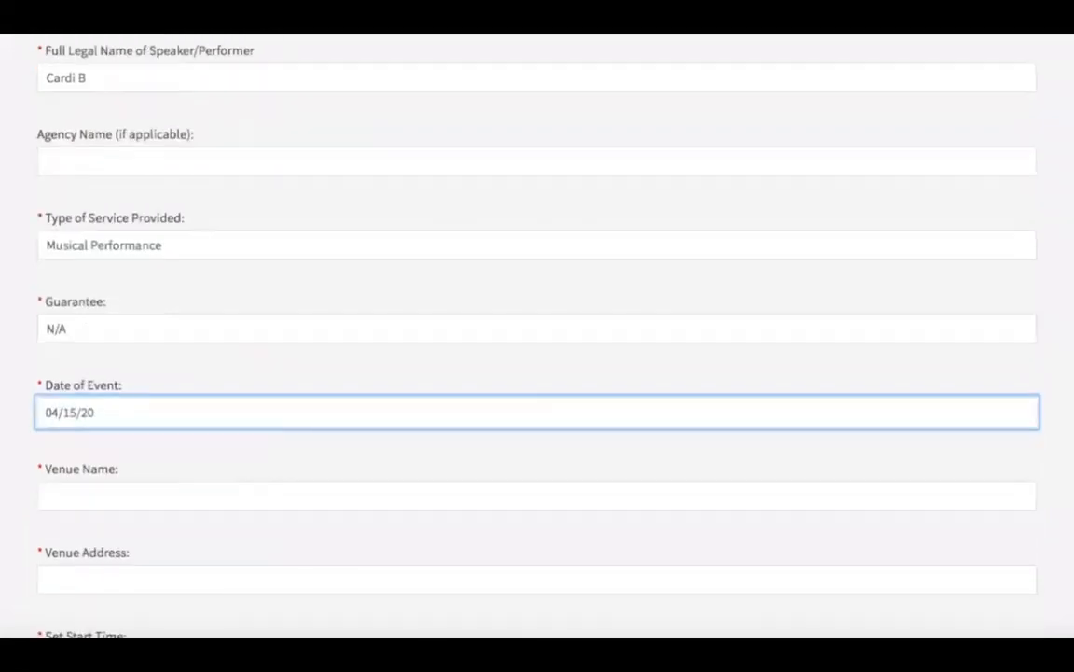
pyautogui.click(271, 504)
pyautogui.write('Foss Hill')
pyautogui.click(232, 582)
pyautogui.write('Foss')
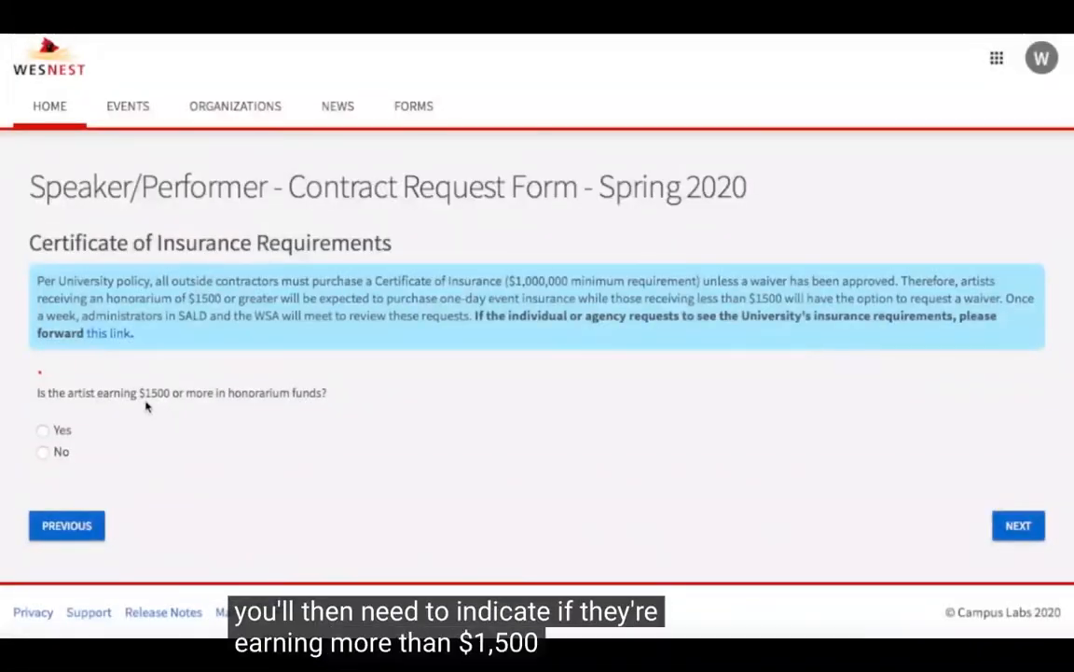
# Step: Answer Yes to the artist earning $1500 or more in honorarium funds, and start the upload of the artist's Certificate of Insurance
pyautogui.click(43, 432)
pyautogui.click(1018, 525)
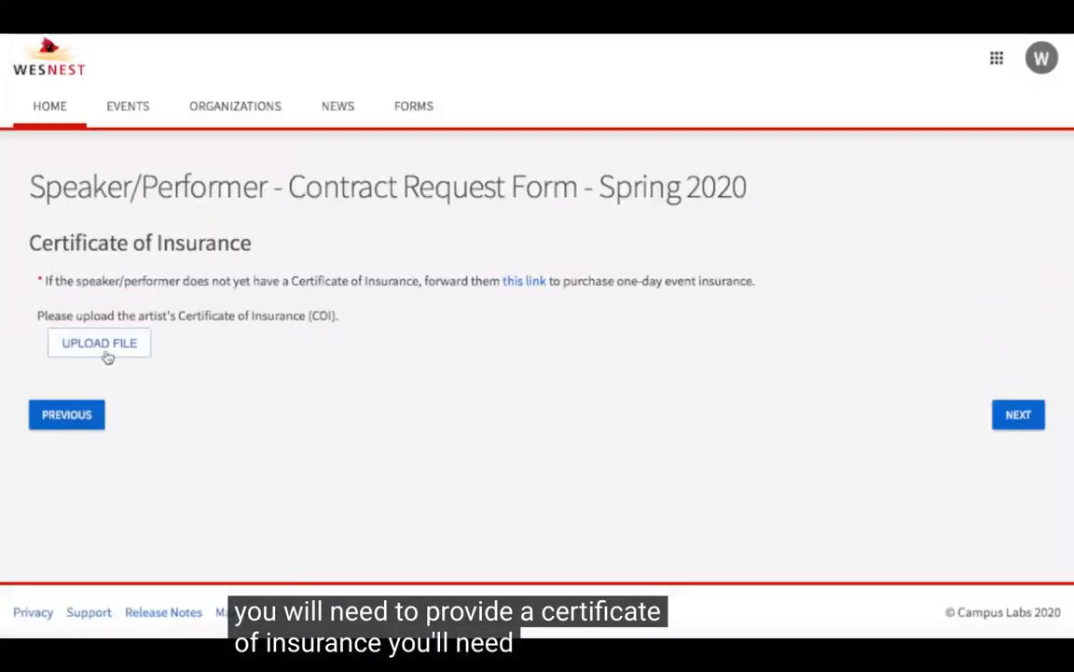
pyautogui.click(132, 347)
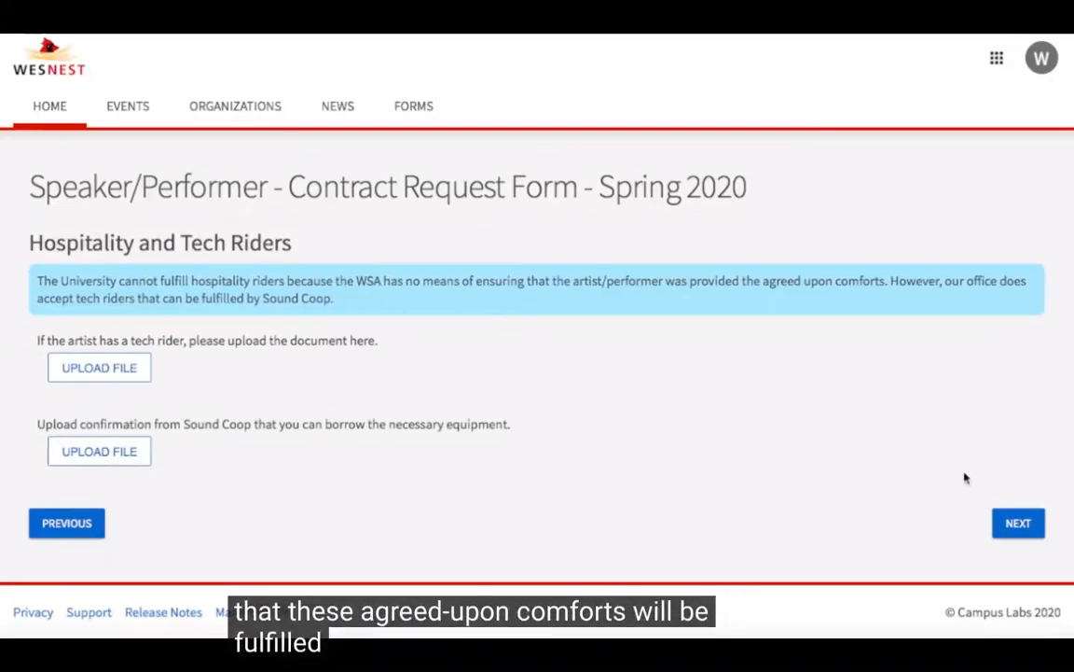
# Step: Continue past Hospitality and Tech Riders without uploading files, and look through the form sections listed for review before submission
pyautogui.click(1017, 524)
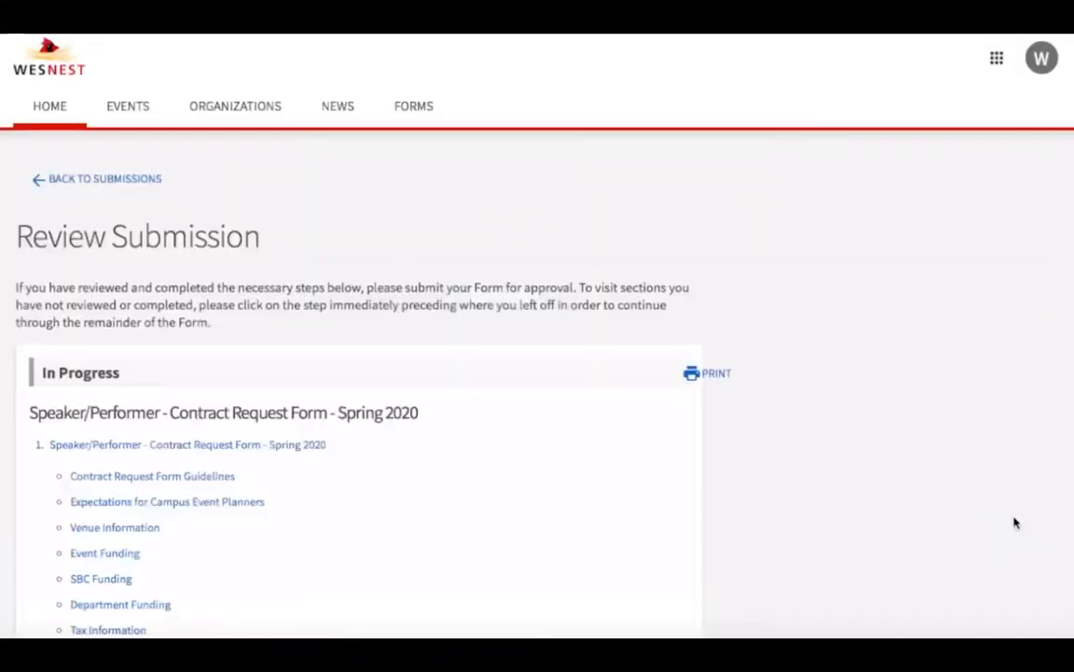
pyautogui.scroll(-1, 1017, 523)
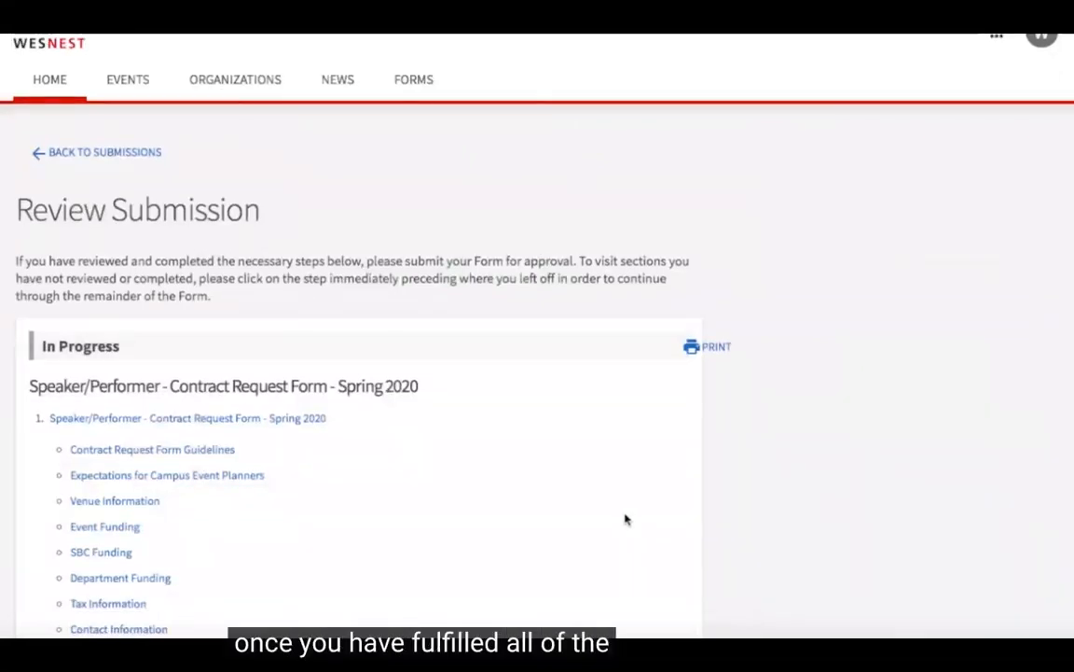
pyautogui.scroll(-3, 626, 518)
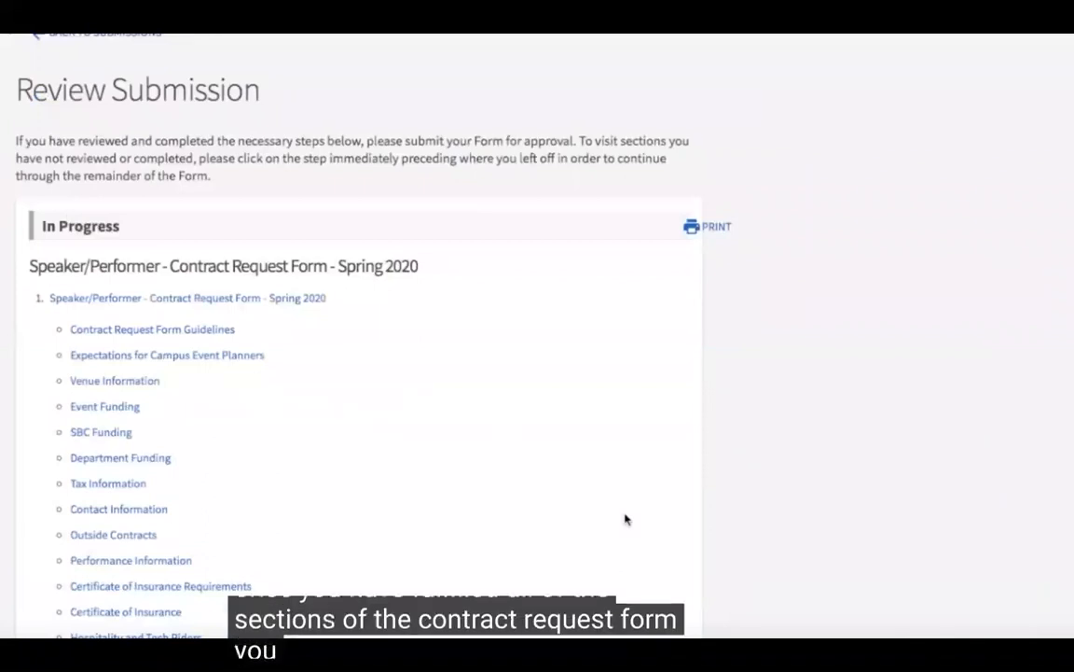
pyautogui.scroll(-2, 405, 322)
pyautogui.scroll(-3, 405, 323)
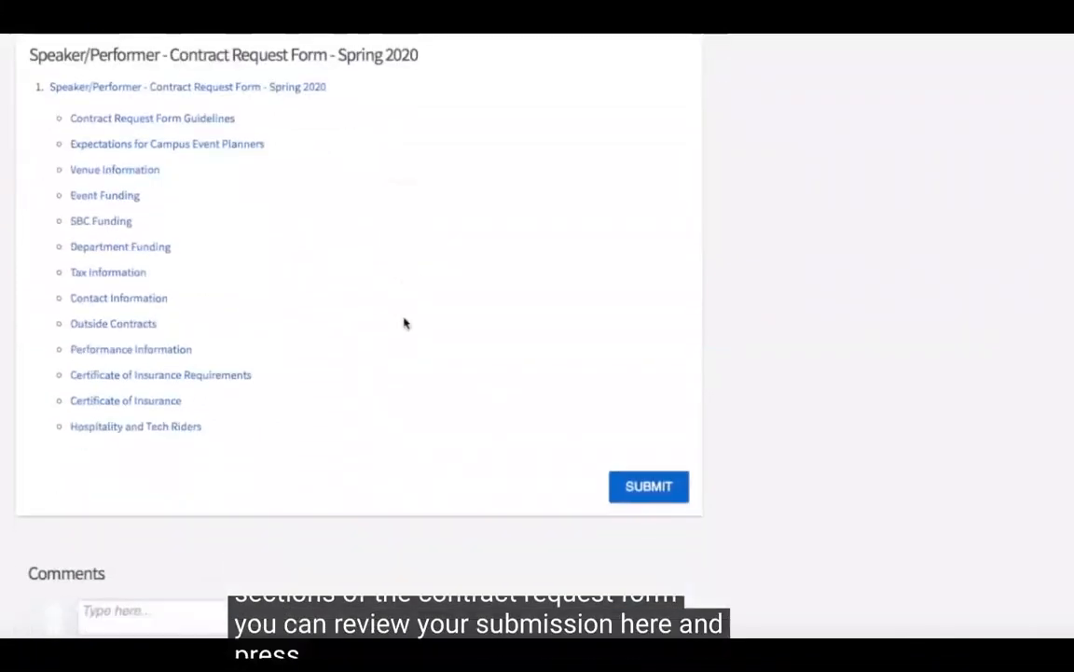